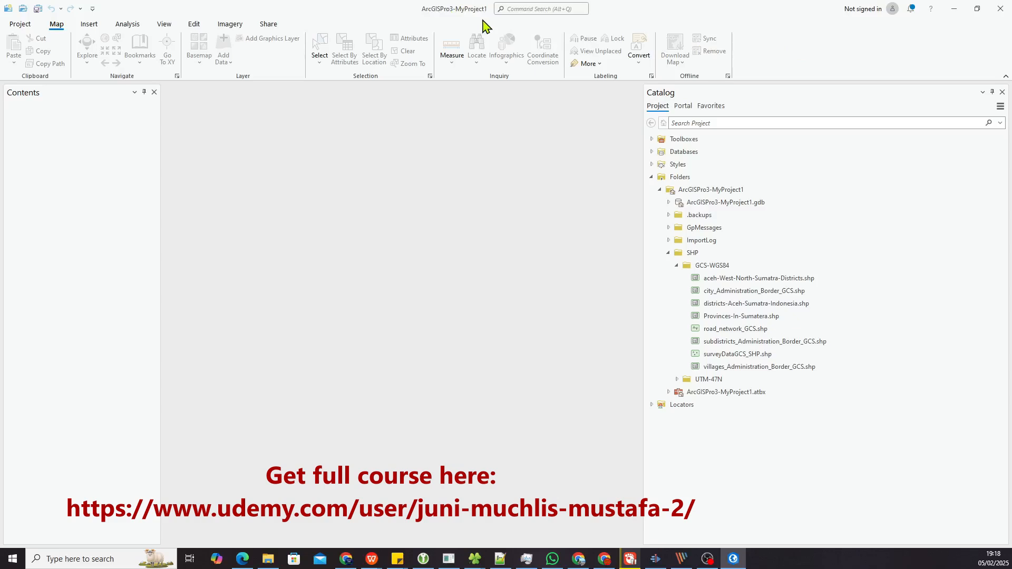
Create a new map and add the districts-Aceh-Sumatra-Indonesia shapefile from the GCS-WGS84 folder to it.
left_click(729, 206)
left_click(89, 26)
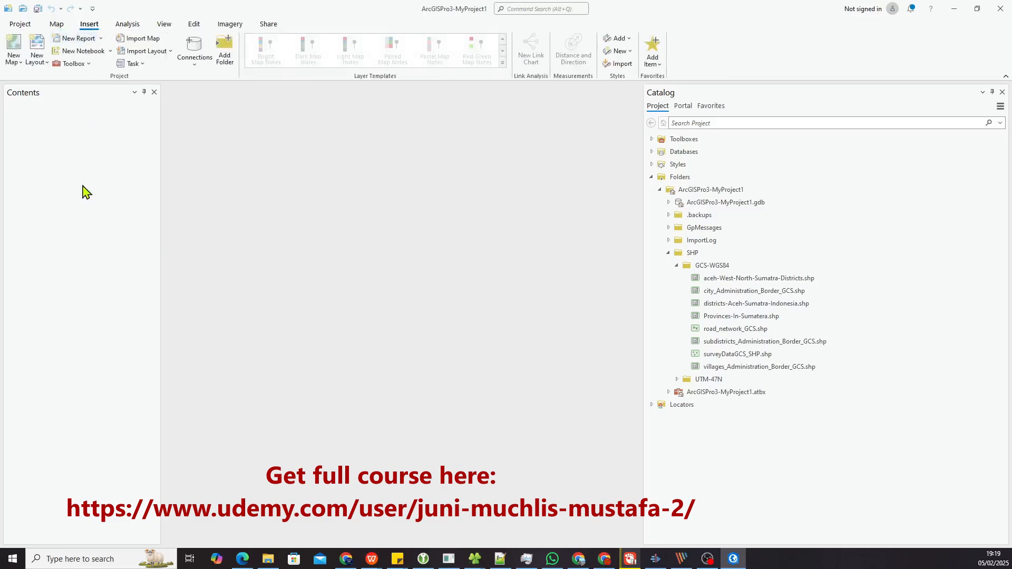
left_click(18, 43)
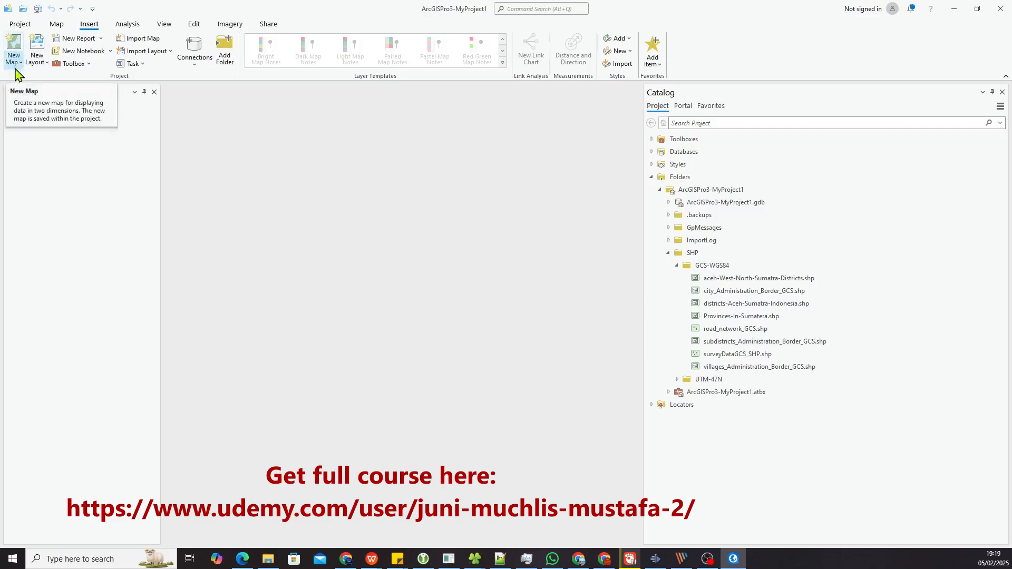
left_click(16, 62)
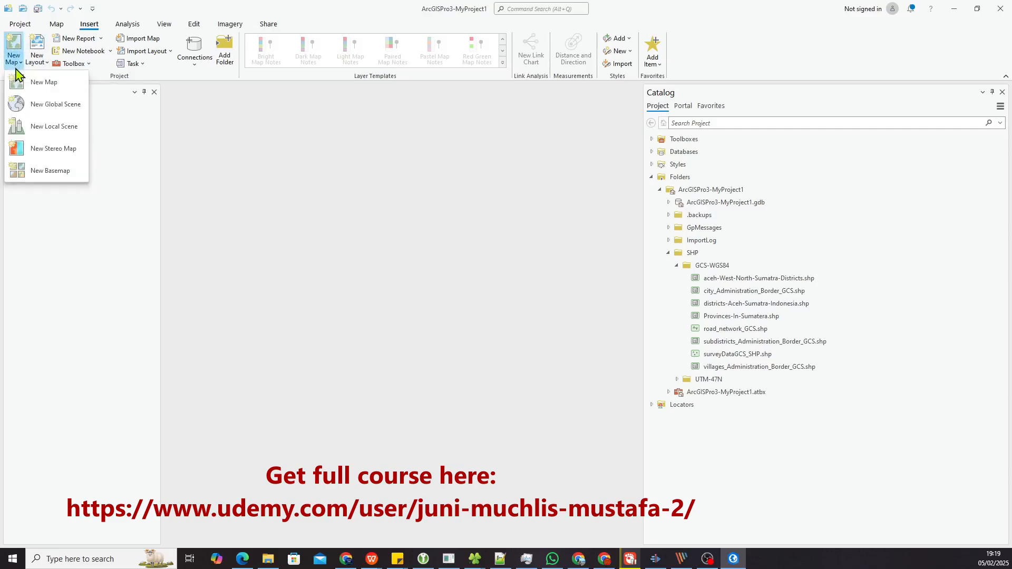
left_click(44, 82)
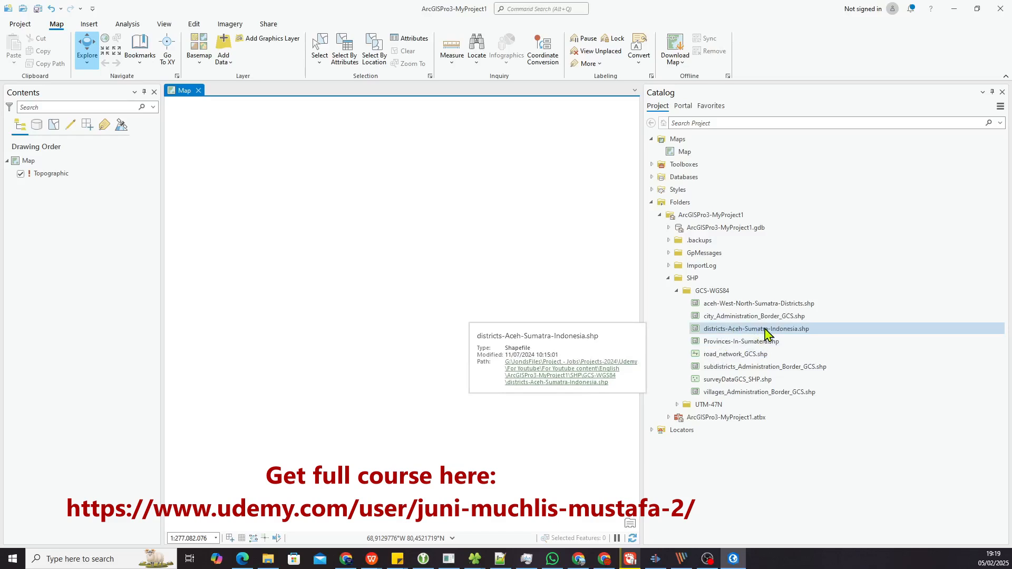
left_click_drag(766, 332, 353, 329)
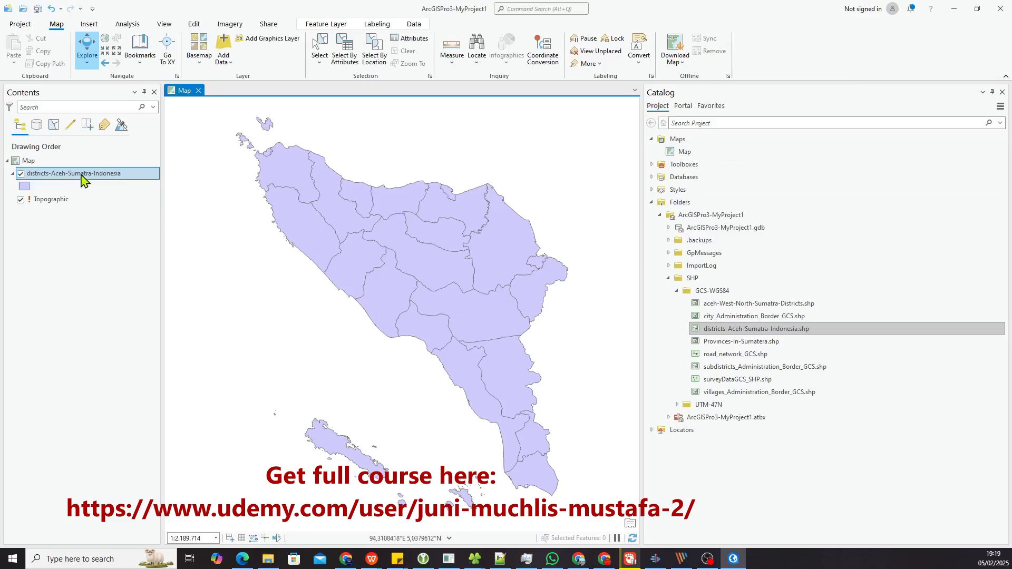
Open the symbol gallery for the districts layer's single polygon symbol and widen the Symbology pane.
right_click(110, 179)
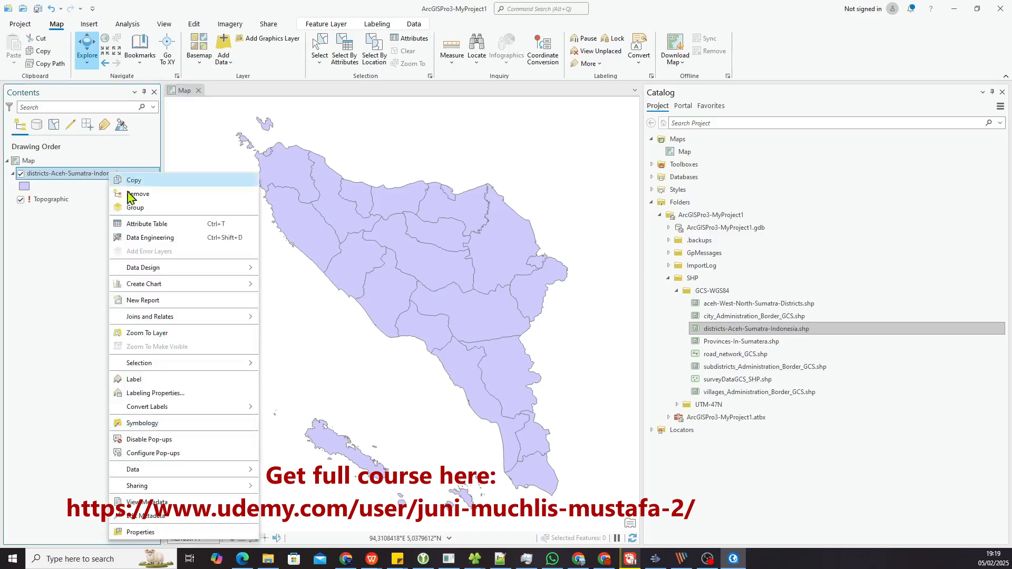
left_click(149, 423)
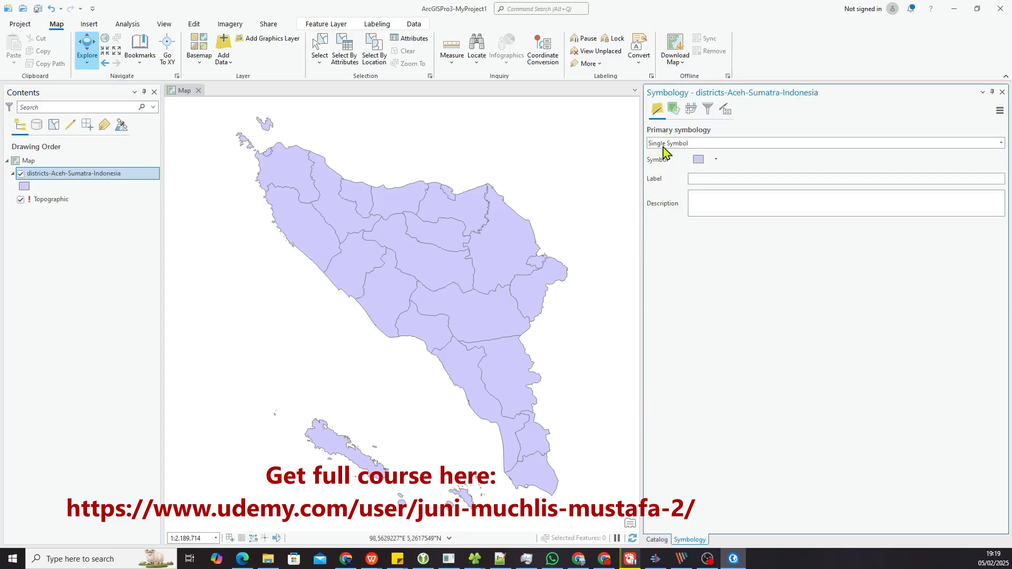
left_click(716, 160)
left_click(717, 160)
left_click(698, 159)
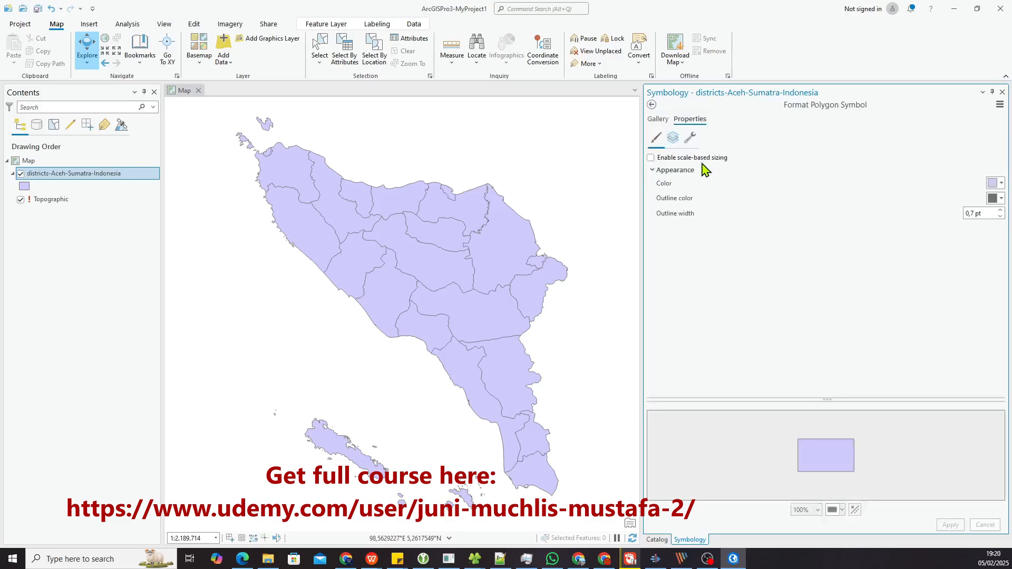
left_click(658, 119)
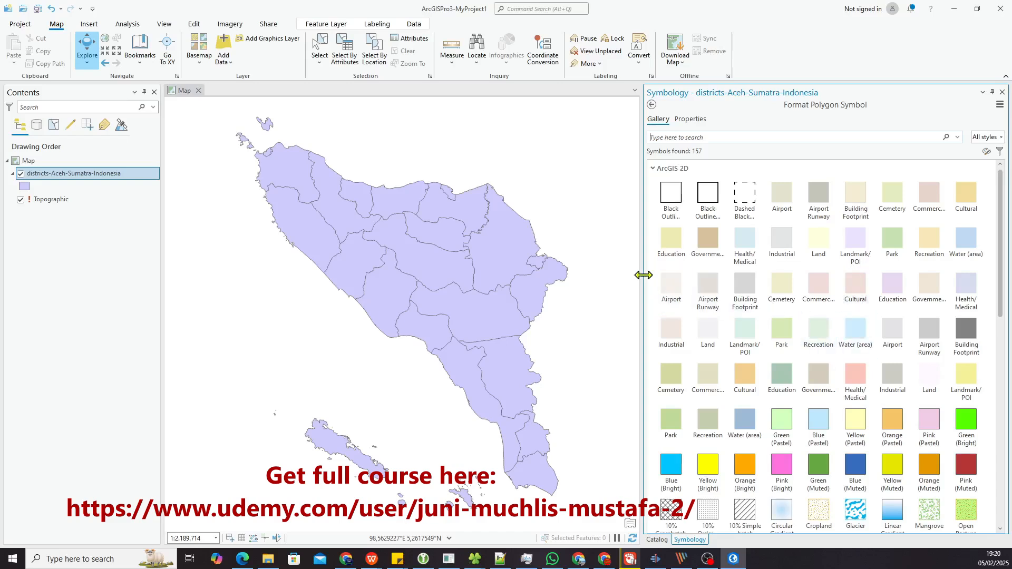
left_click_drag(643, 275, 585, 283)
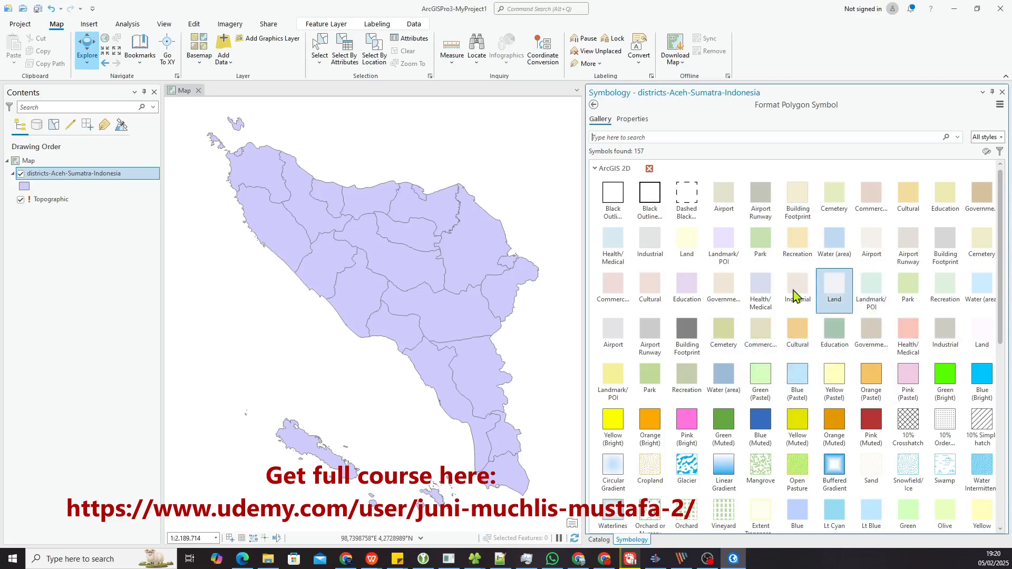
Try the Park, Water (area), Commercial, Yellow (Bright) and Government gallery symbols on the districts layer in turn.
left_click(767, 243)
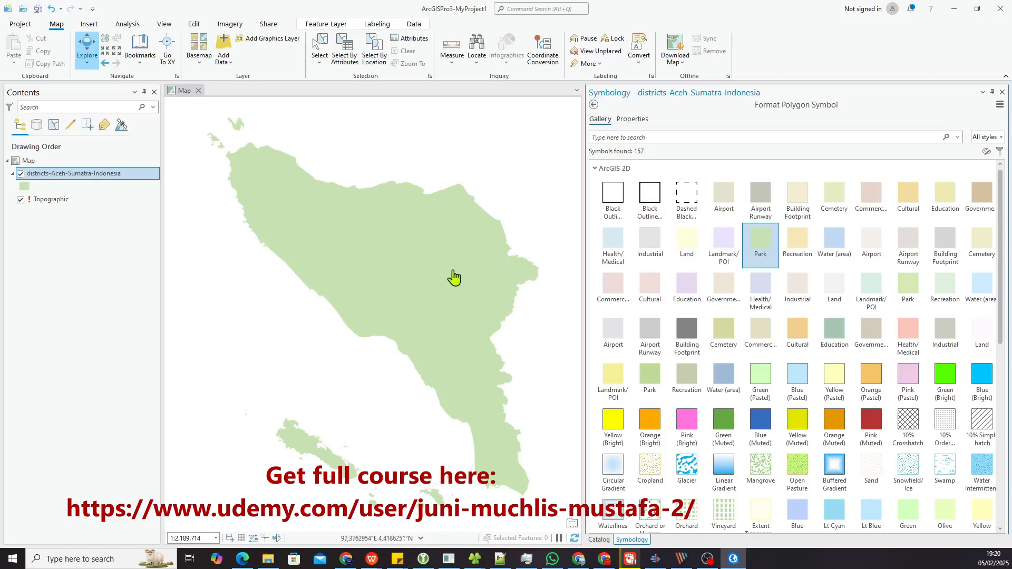
left_click(847, 256)
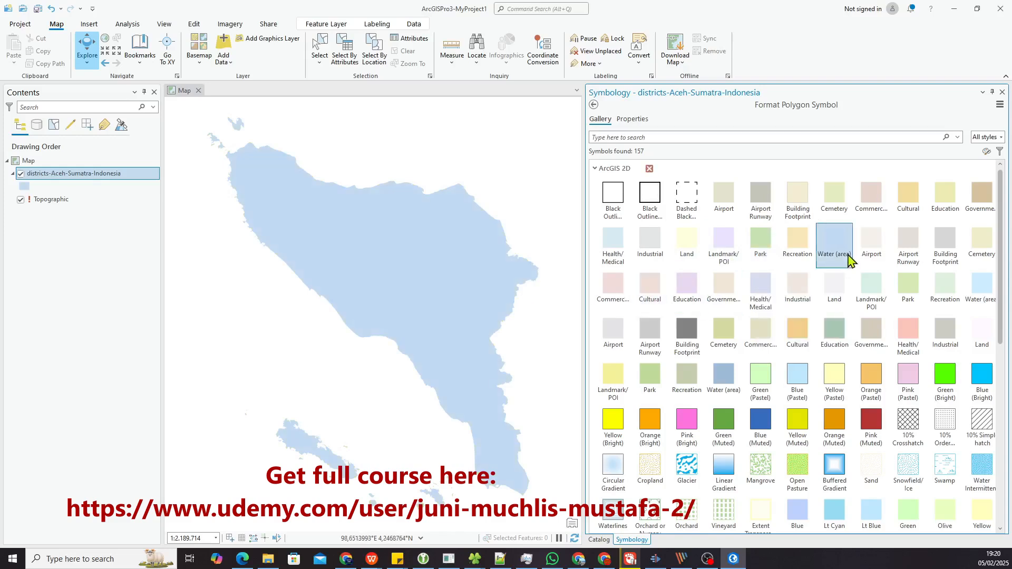
left_click(765, 346)
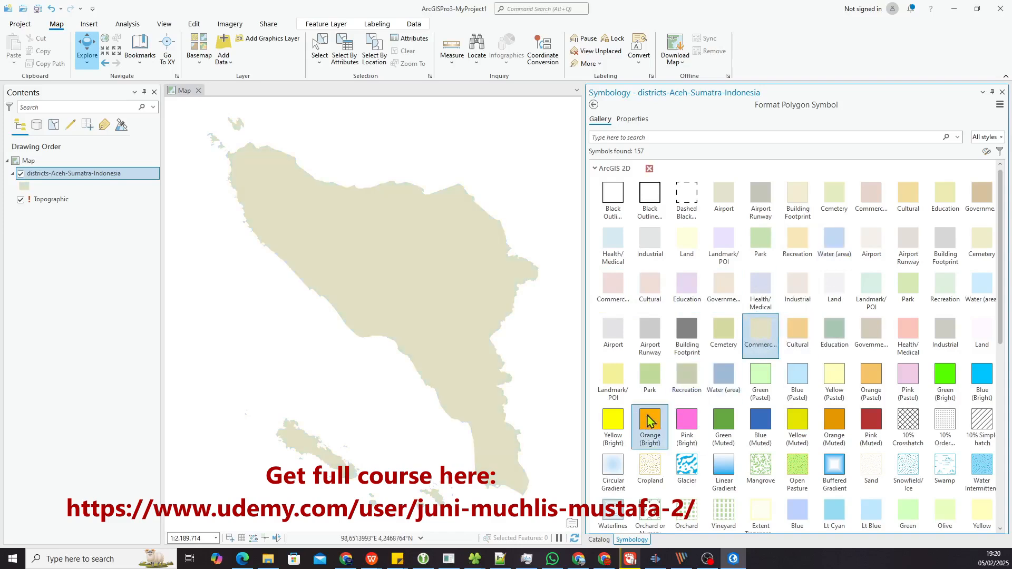
left_click(620, 422)
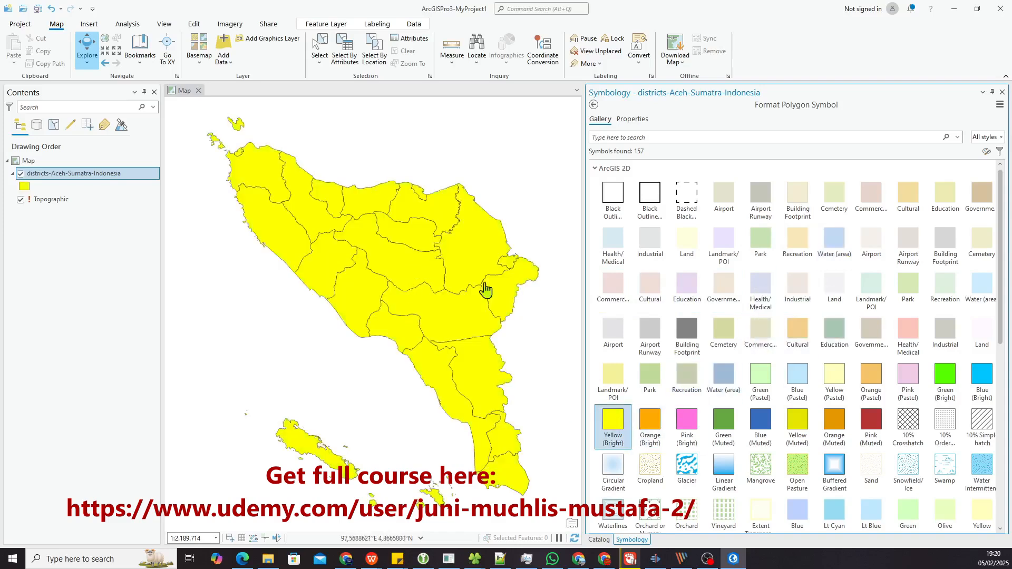
left_click(714, 293)
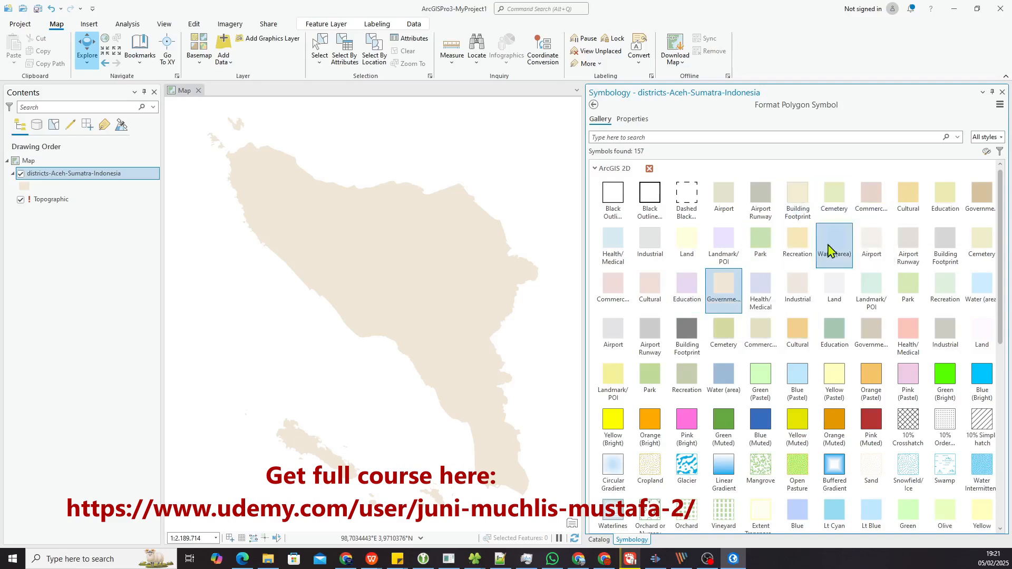
Choose a bright green fill color in the district symbol's properties without applying it.
left_click(635, 120)
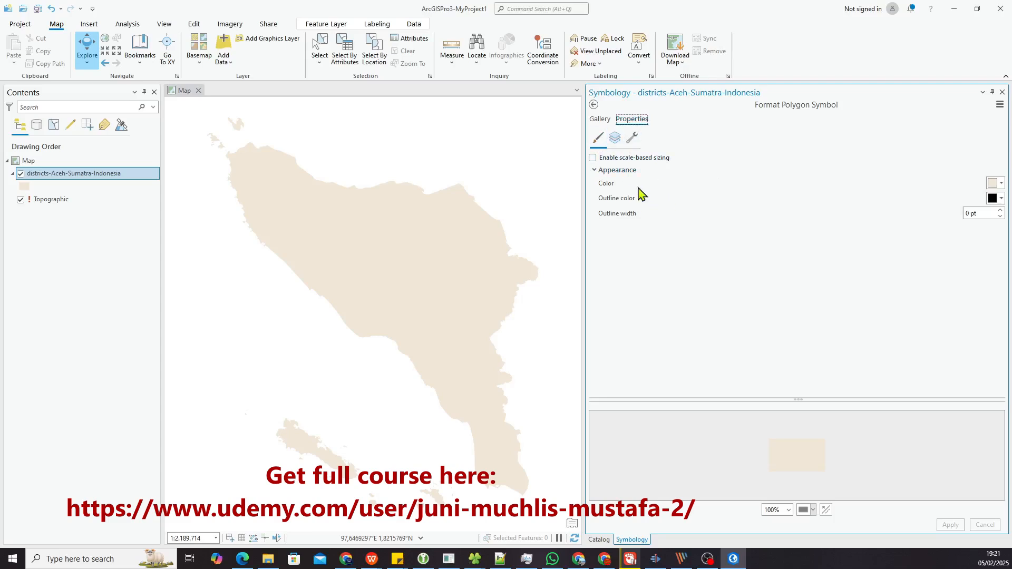
left_click(1000, 186)
left_click(1001, 185)
left_click(996, 185)
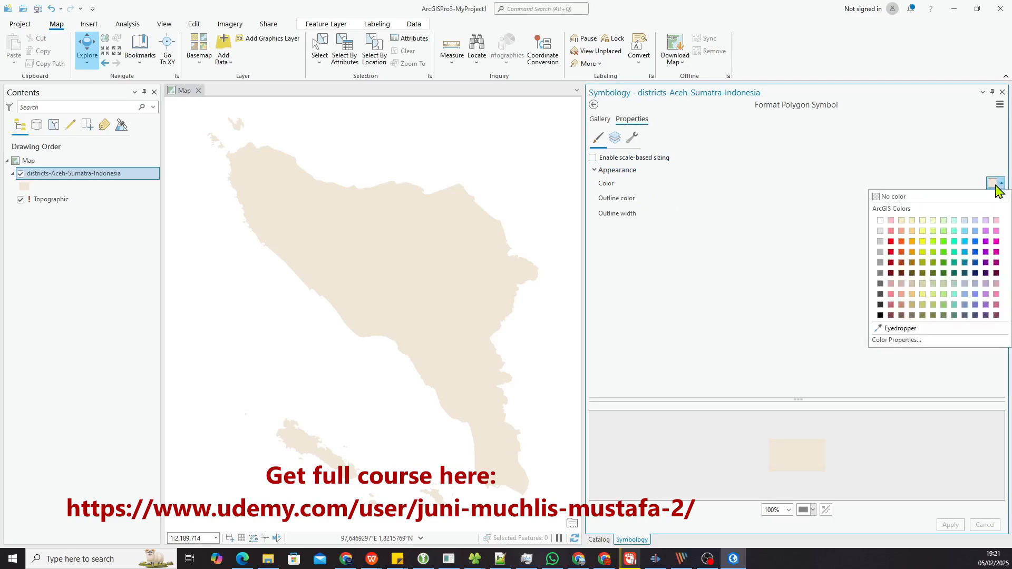
left_click(943, 254)
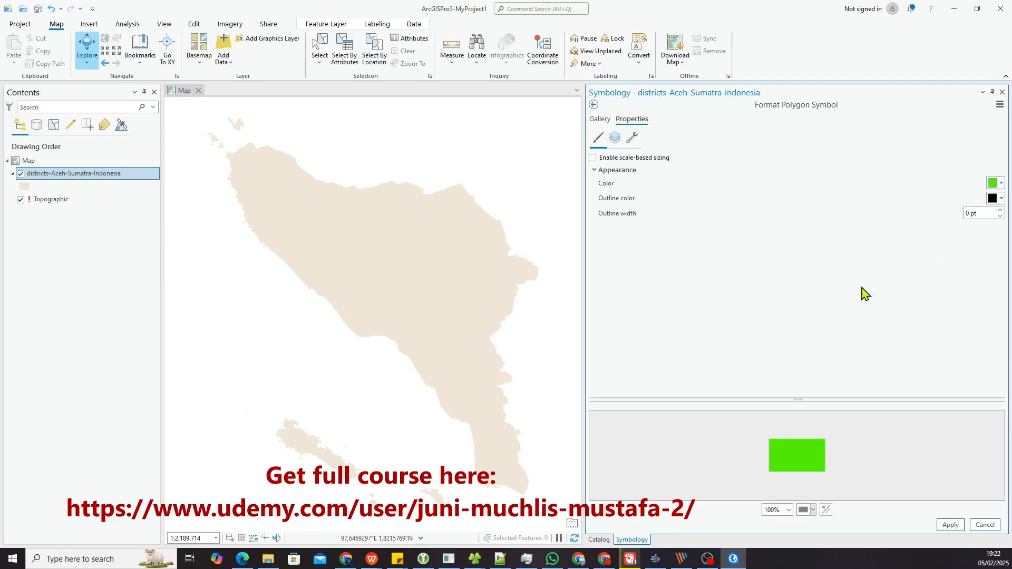
Try the Cemetery and Yellow (Bright) gallery symbols on the districts, browse the remaining presets, and reapply Cemetery.
left_click(601, 119)
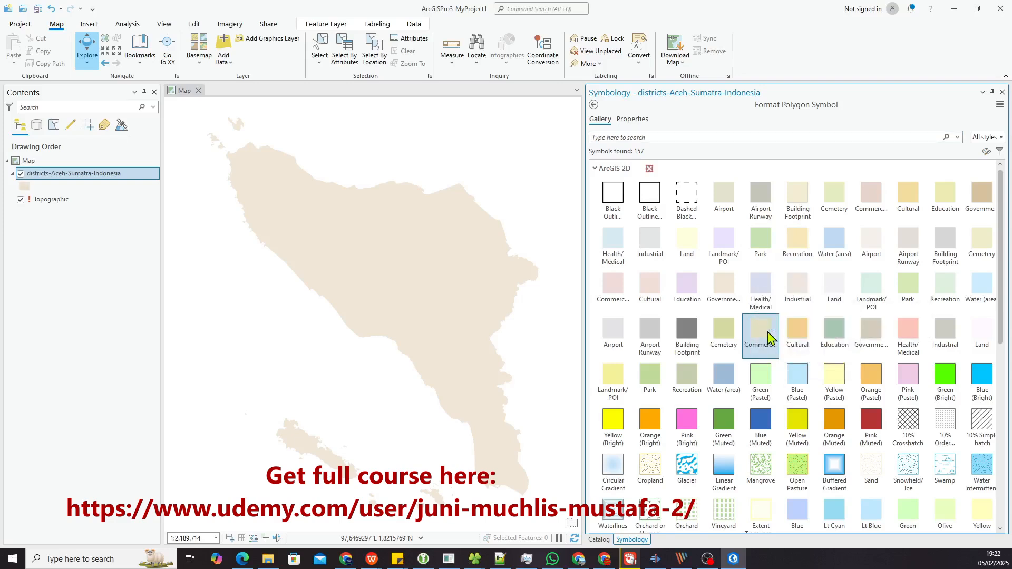
left_click(726, 338)
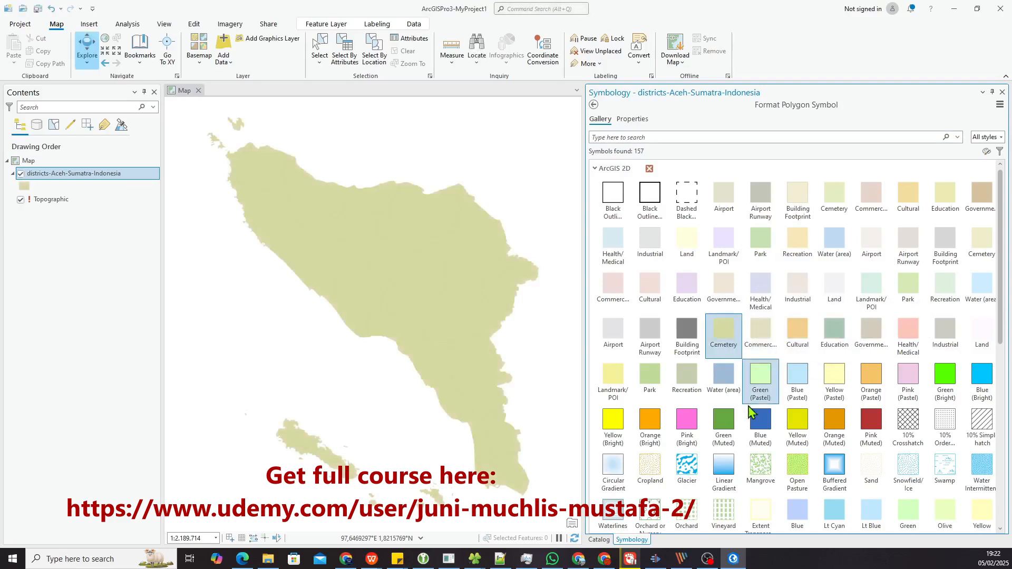
left_click(618, 428)
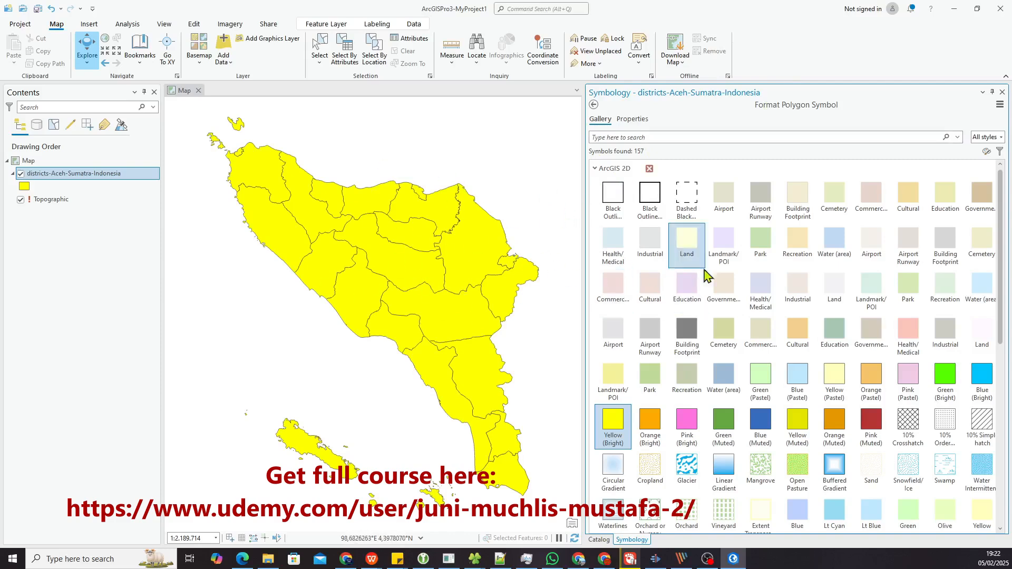
scroll(878, 438, "down", 10)
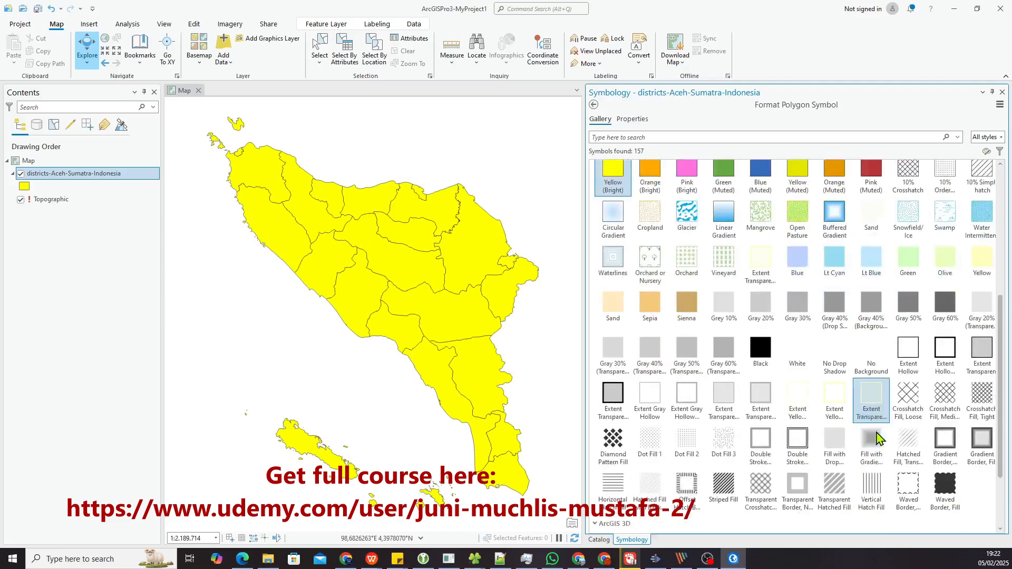
scroll(878, 437, "down", 3)
scroll(878, 437, "up", 15)
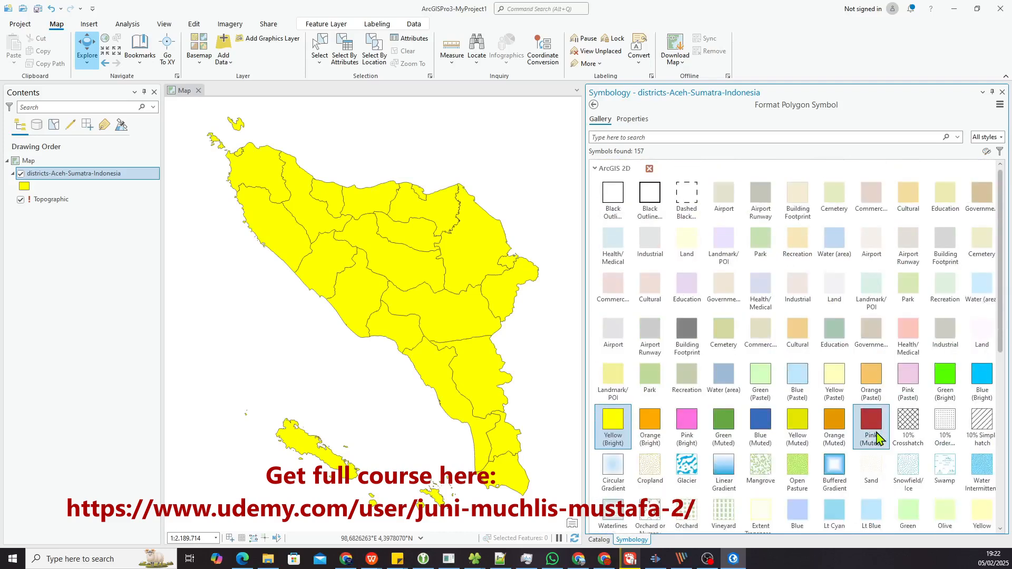
left_click(725, 345)
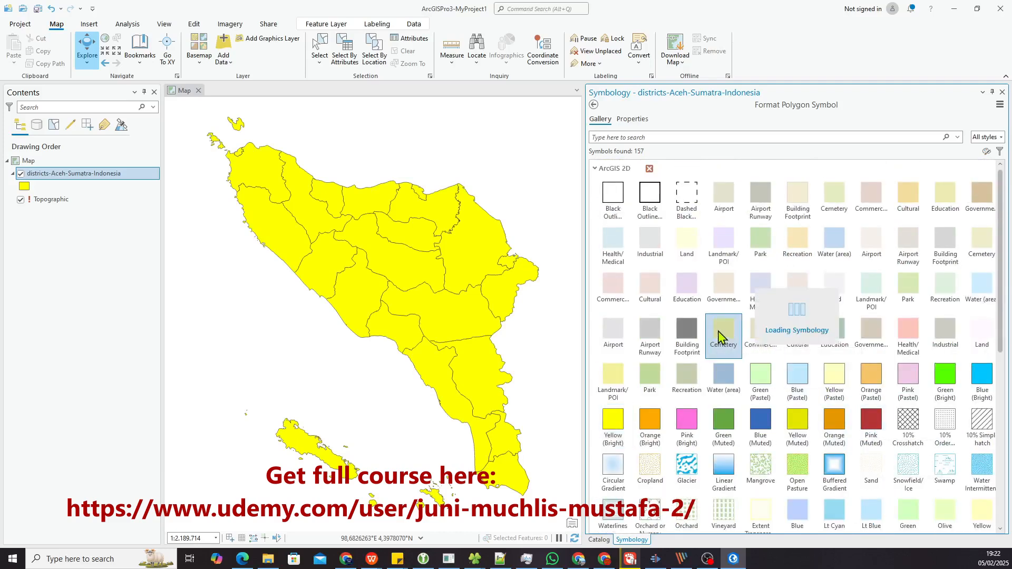
Set the district polygons' fill color to bright blue and apply it.
left_click(633, 120)
left_click(1000, 185)
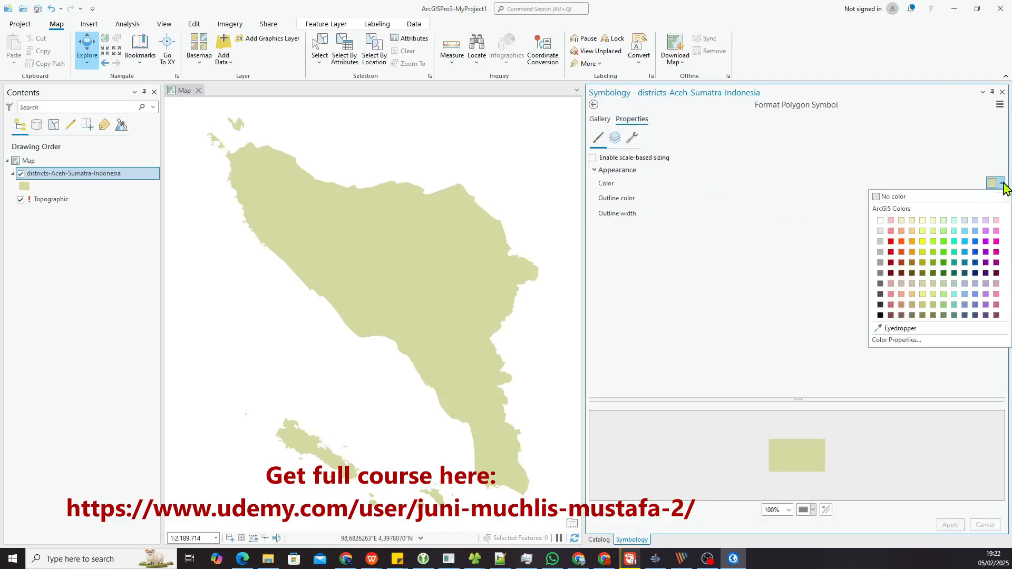
left_click(965, 253)
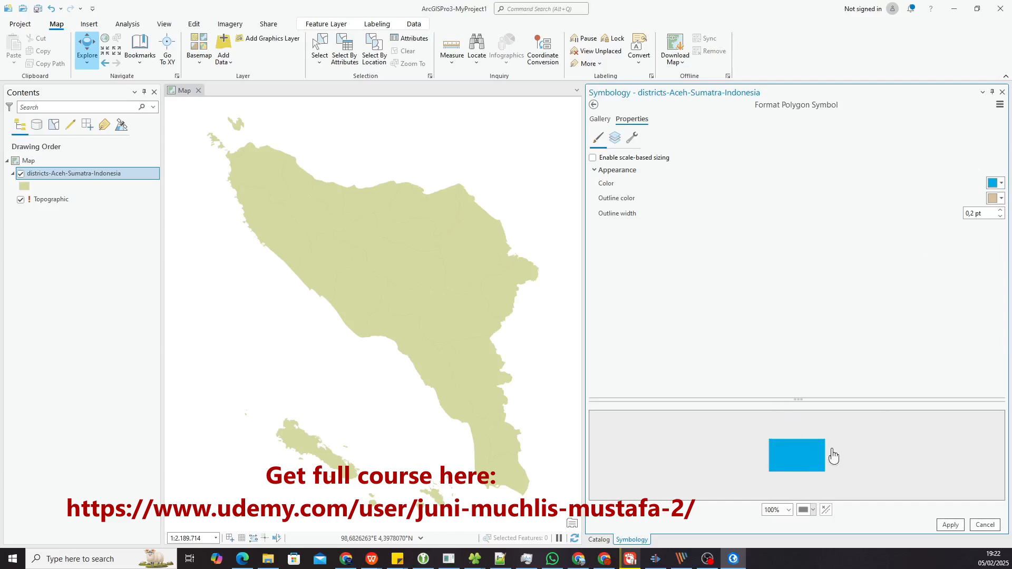
left_click(950, 525)
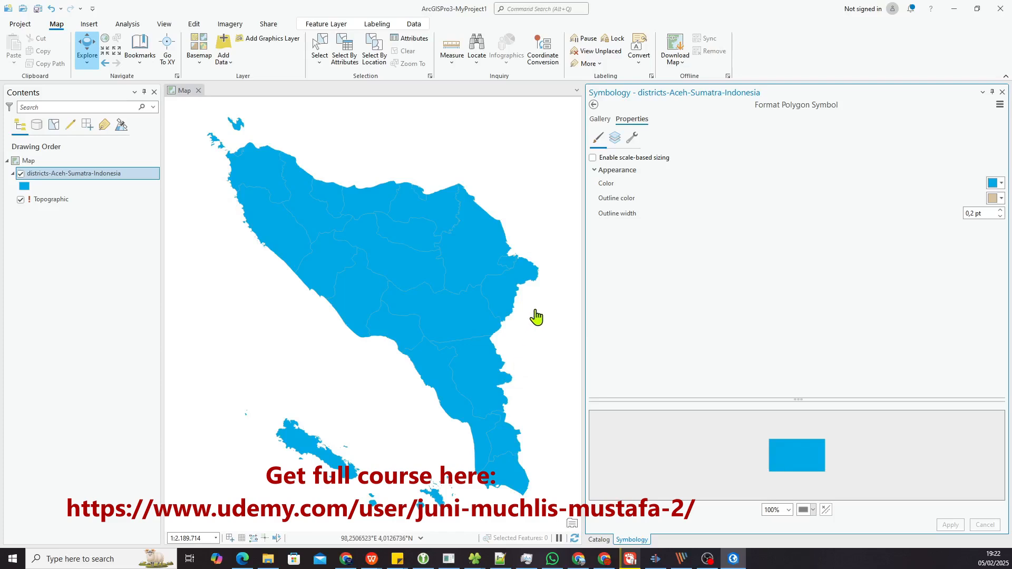
Give the district polygons a white outline 1 pt wide, apply the changes and close the symbology settings.
left_click(1000, 199)
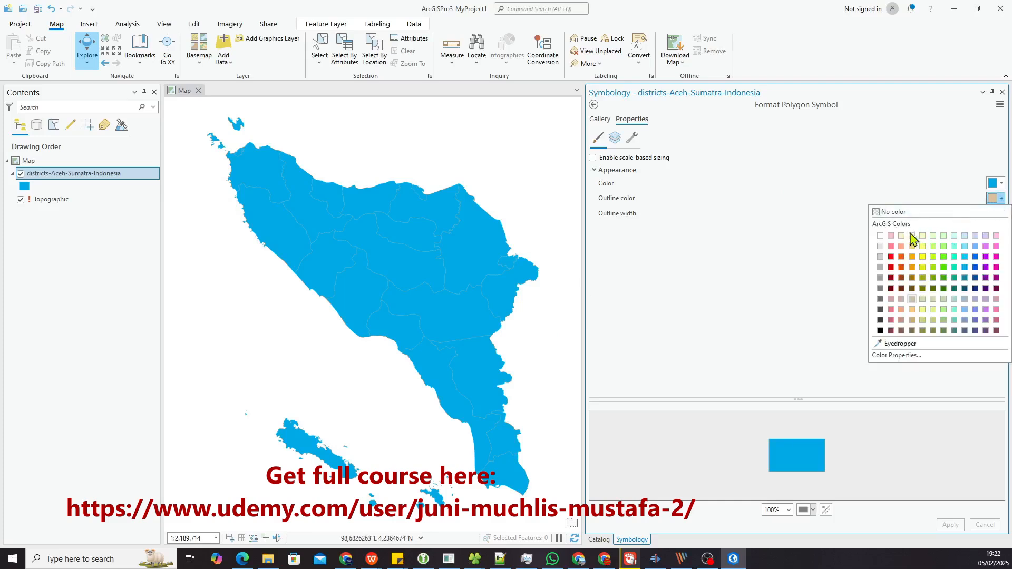
left_click(880, 236)
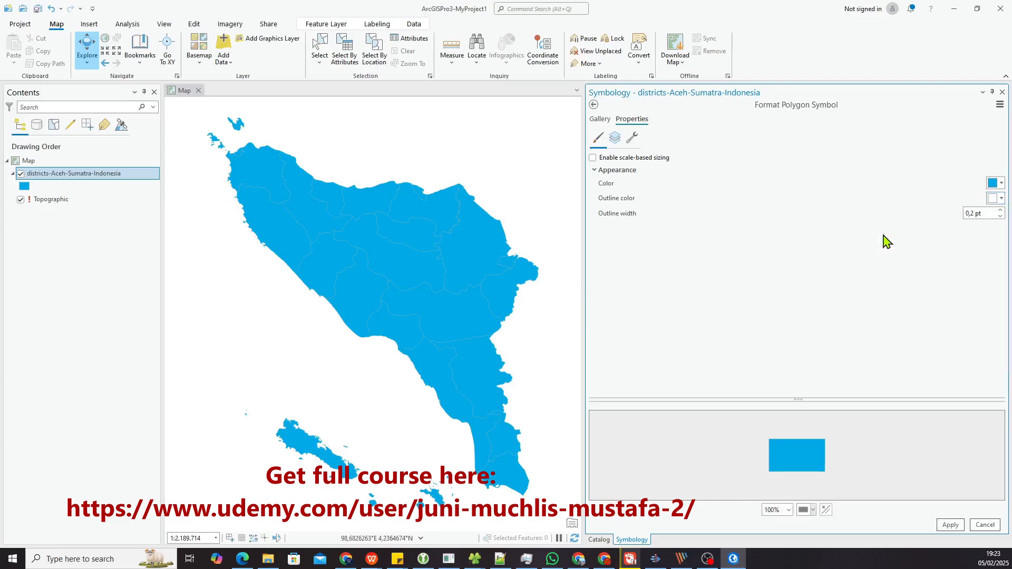
left_click(950, 526)
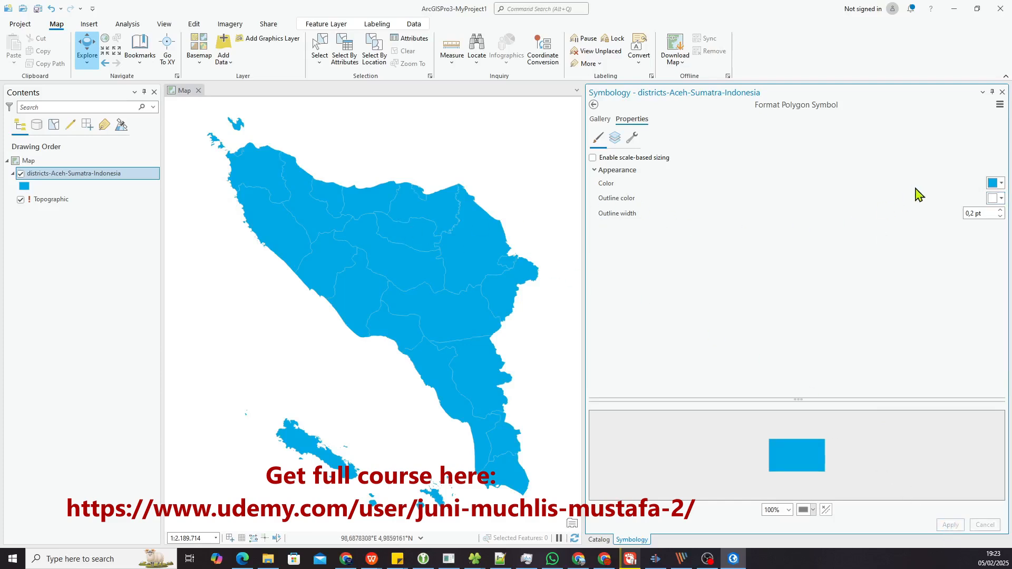
left_click(1000, 210)
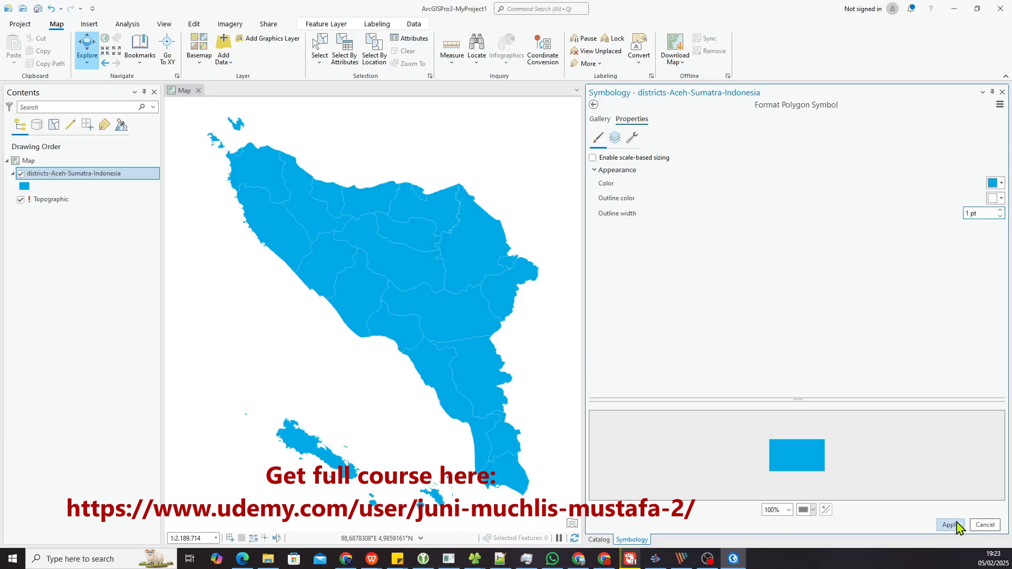
left_click(954, 524)
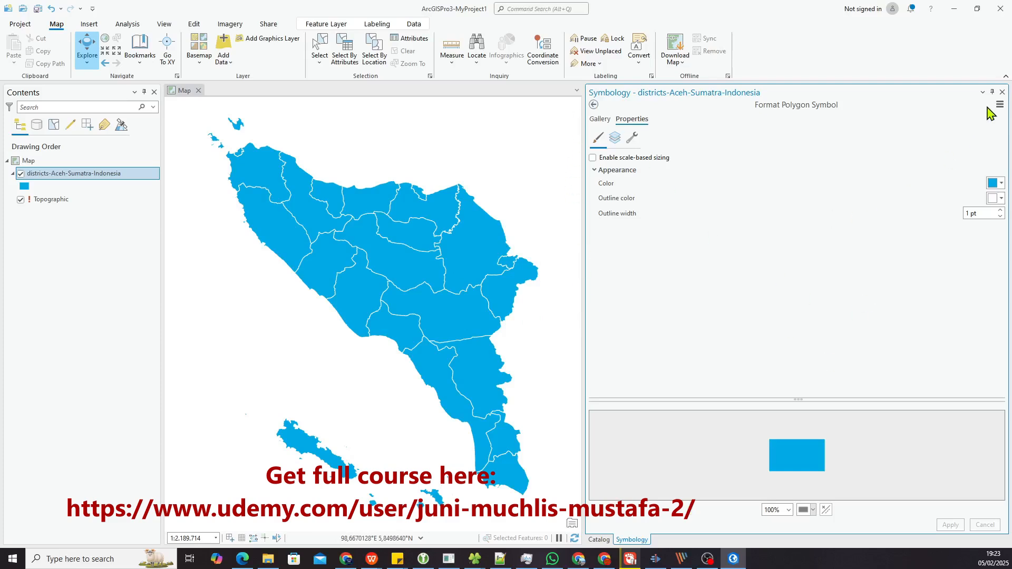
left_click(1002, 92)
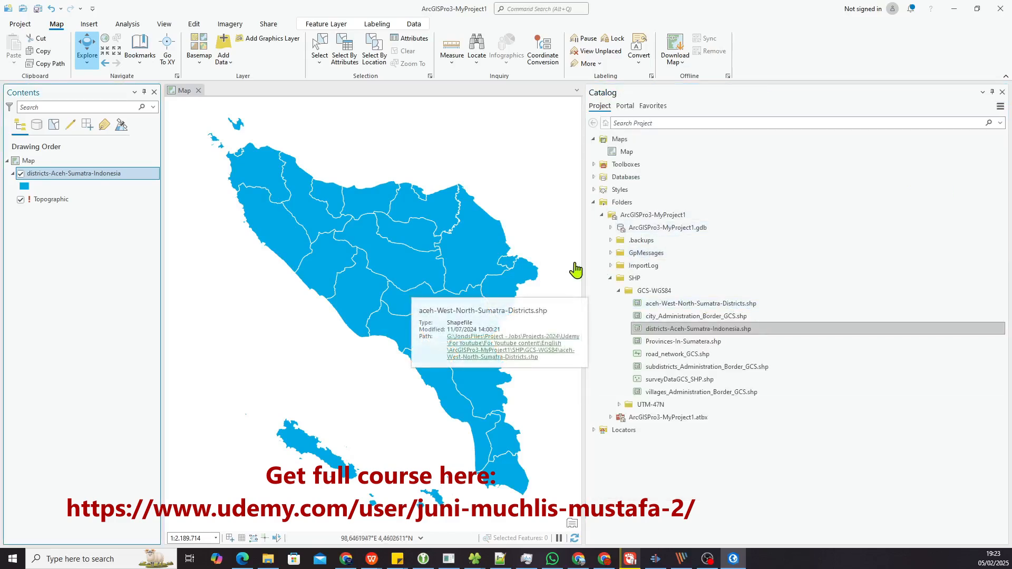
Reopen the districts layer's symbol from its legend patch and apply a bright yellow fill color.
left_click(25, 187)
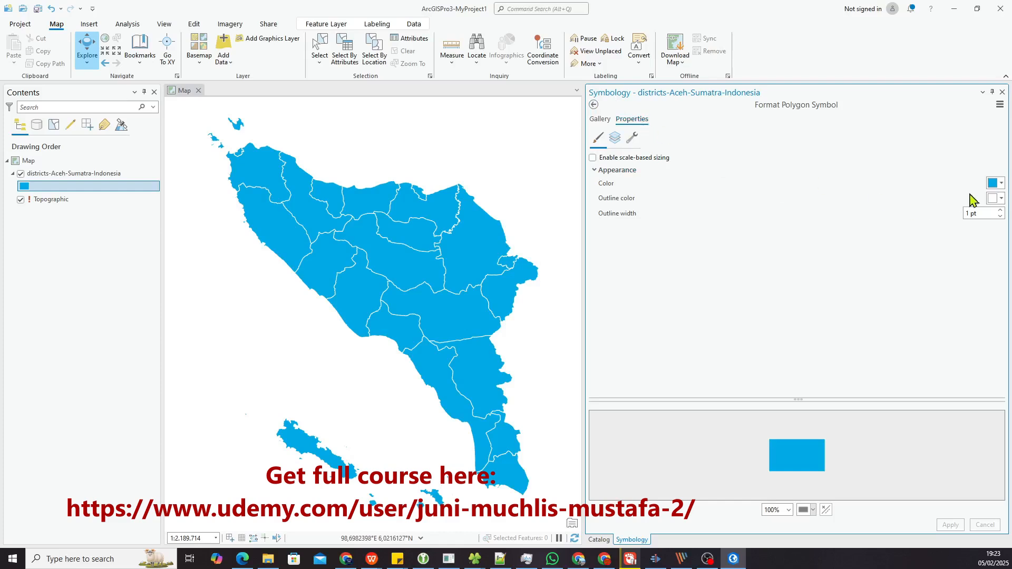
left_click(1002, 186)
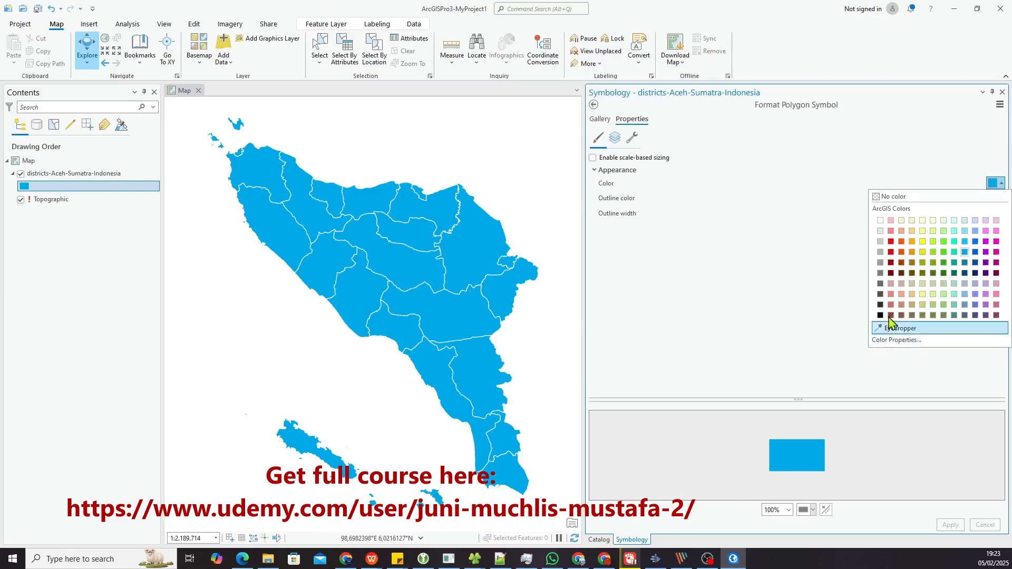
left_click(922, 242)
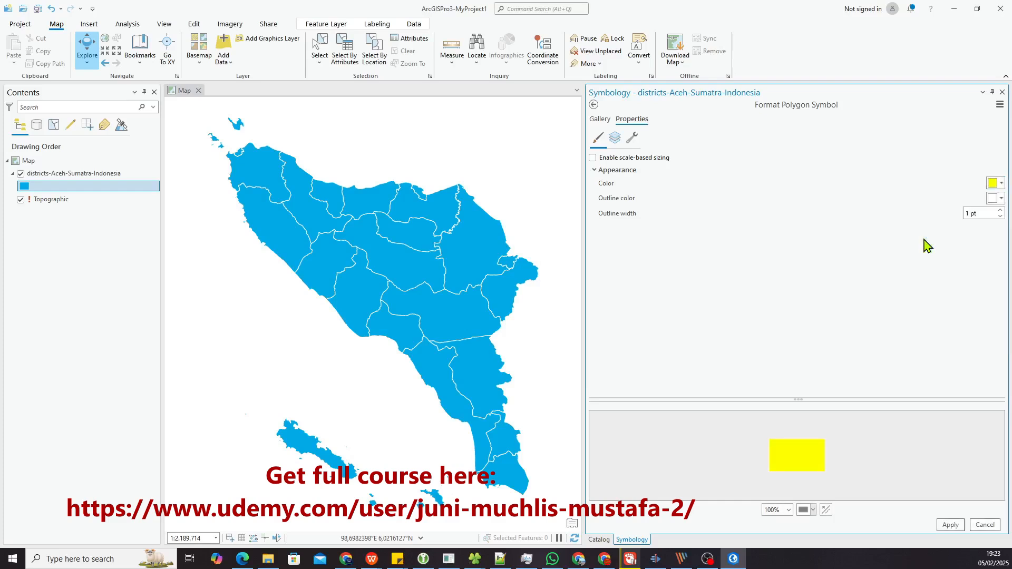
left_click(942, 523)
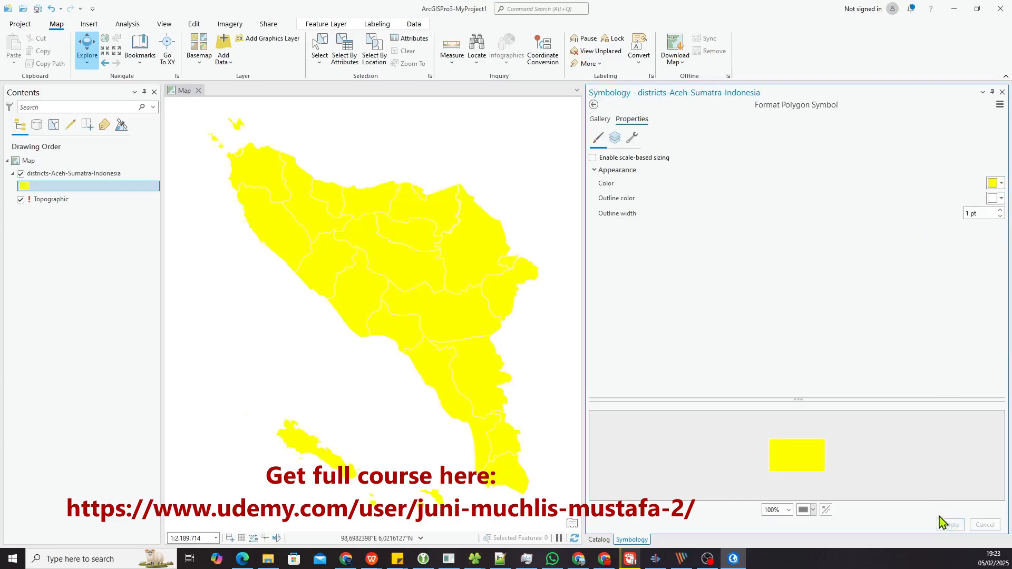
Set the district polygons' outline color to dark red and apply it.
left_click(1002, 198)
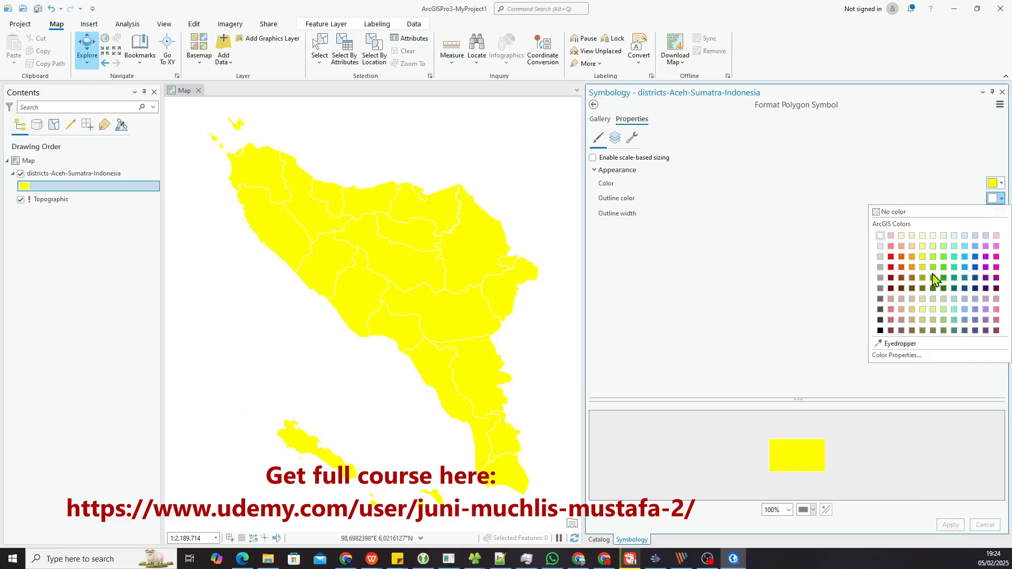
left_click(891, 288)
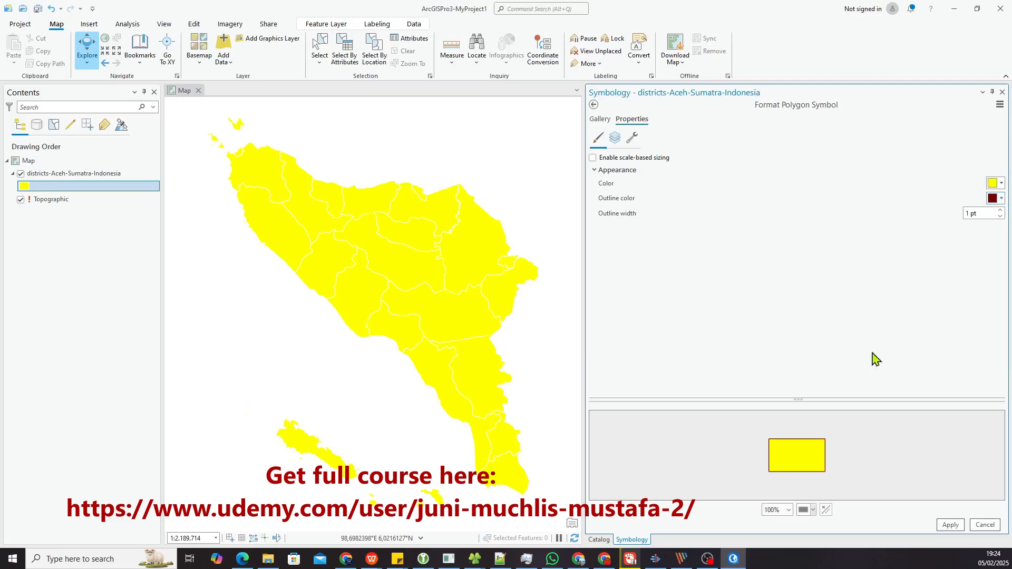
left_click(949, 525)
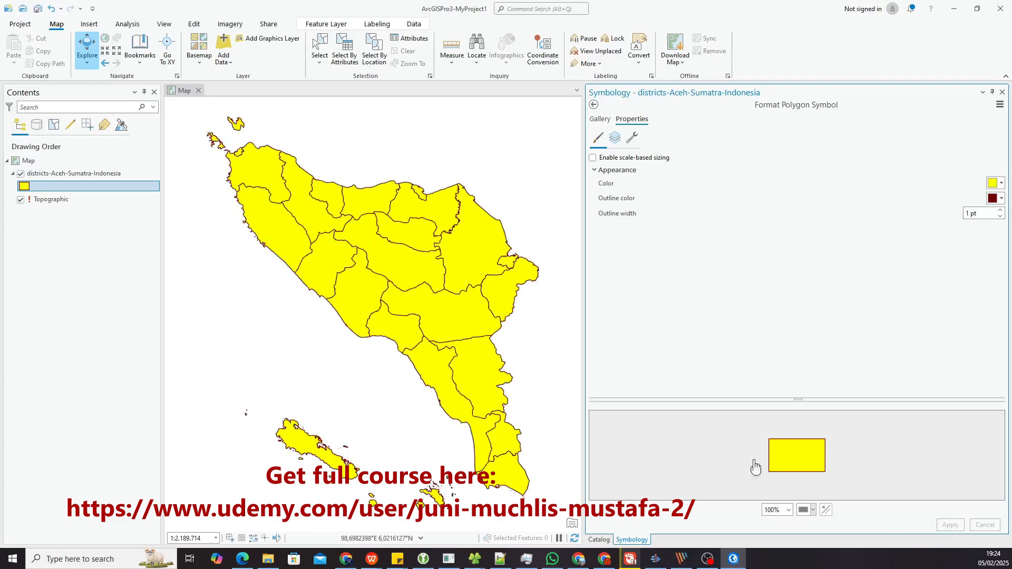